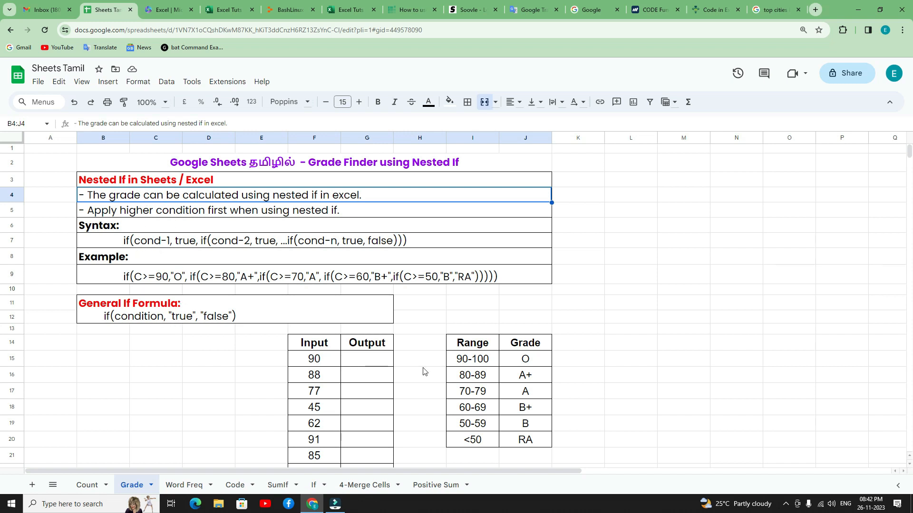
Examine the input scores, the grade ranges, the general IF formula and the nested IF example on the Grade sheet
scroll(347, 376, down, 1)
click(306, 299)
drag(307, 300, 315, 412)
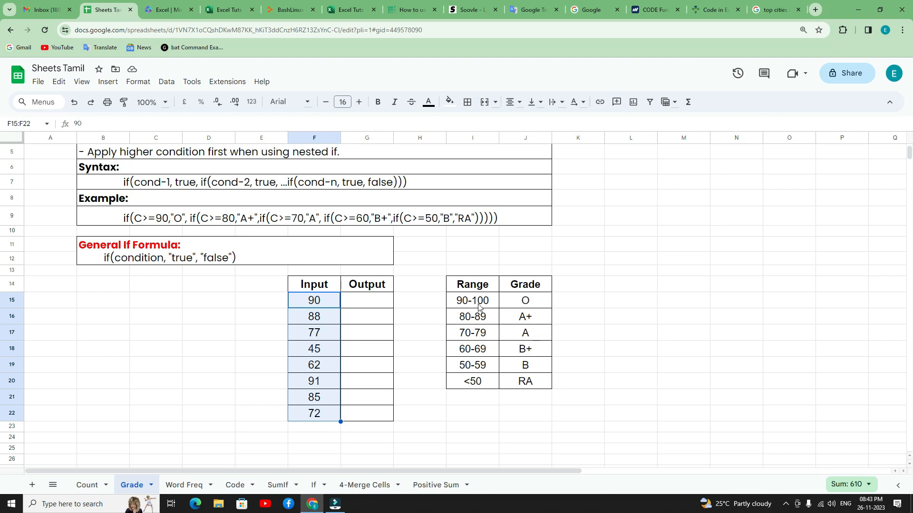
drag(469, 299, 471, 382)
click(110, 261)
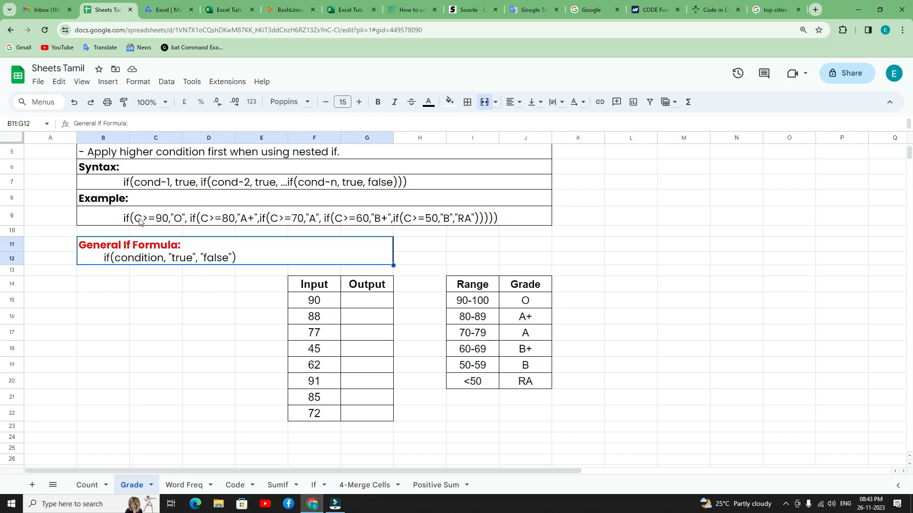
scroll(143, 227, up, 1)
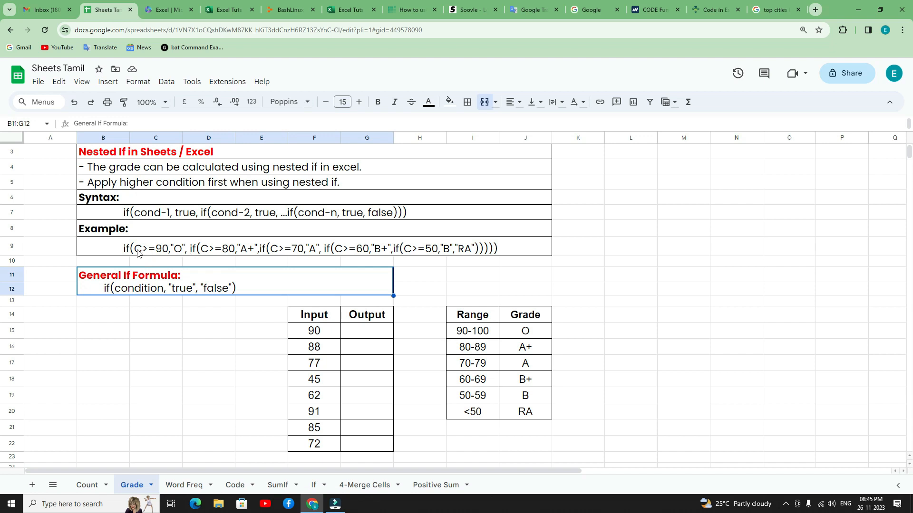
click(313, 332)
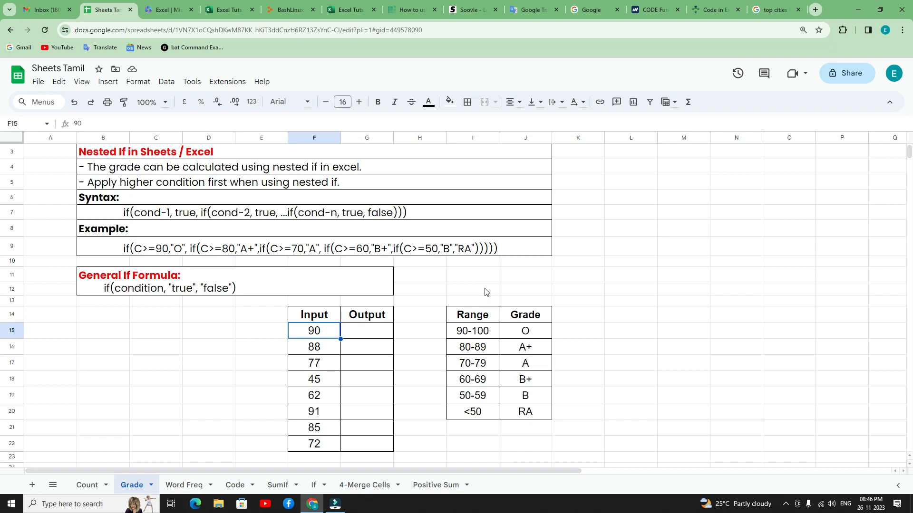
click(407, 327)
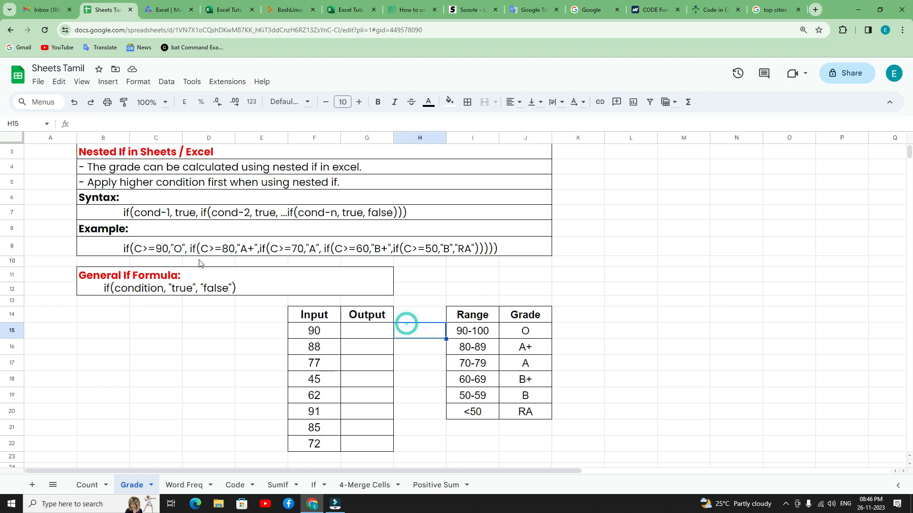
Start an IF formula in G15 that returns "O" when F15>=90, leaving its false argument open
click(347, 334)
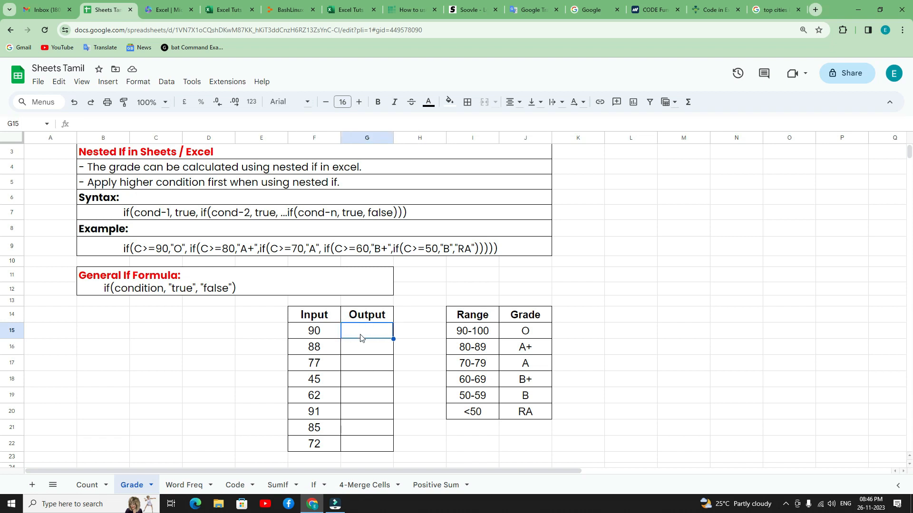
text(=)
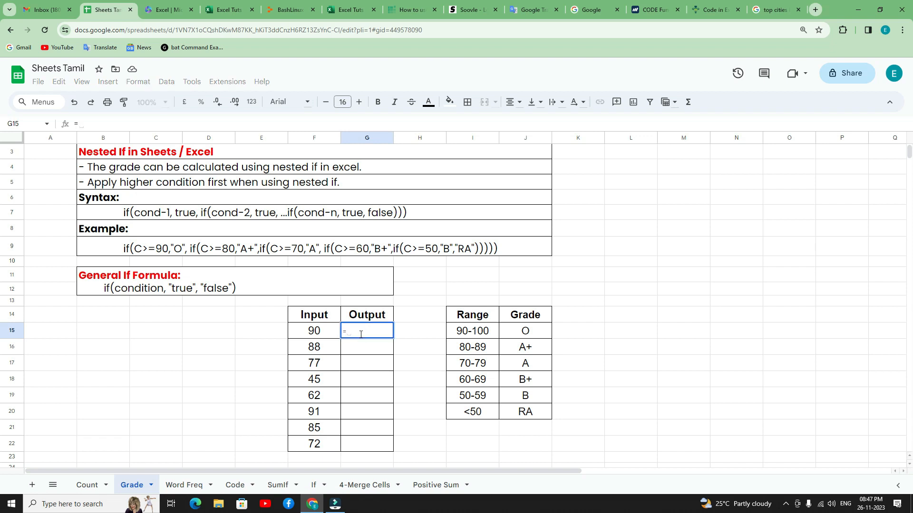
text(if()
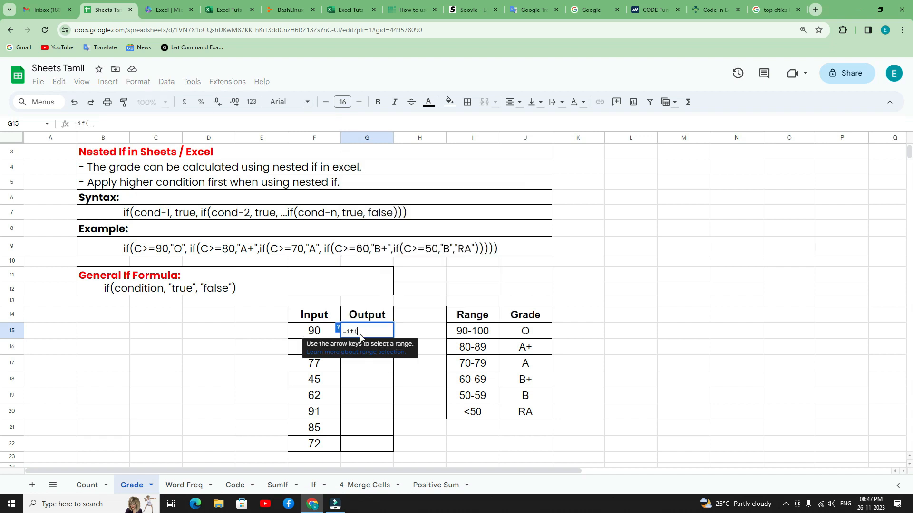
click(314, 336)
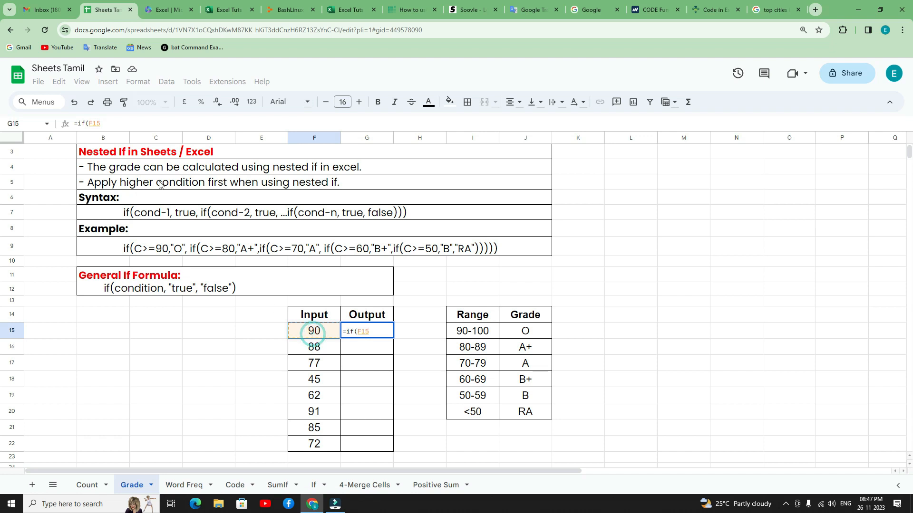
click(103, 122)
text(>)
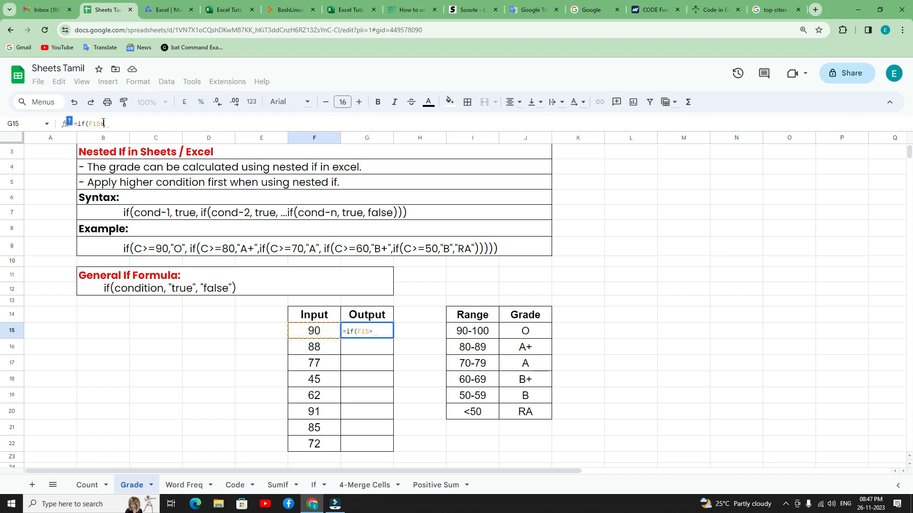
text(=90, "O")
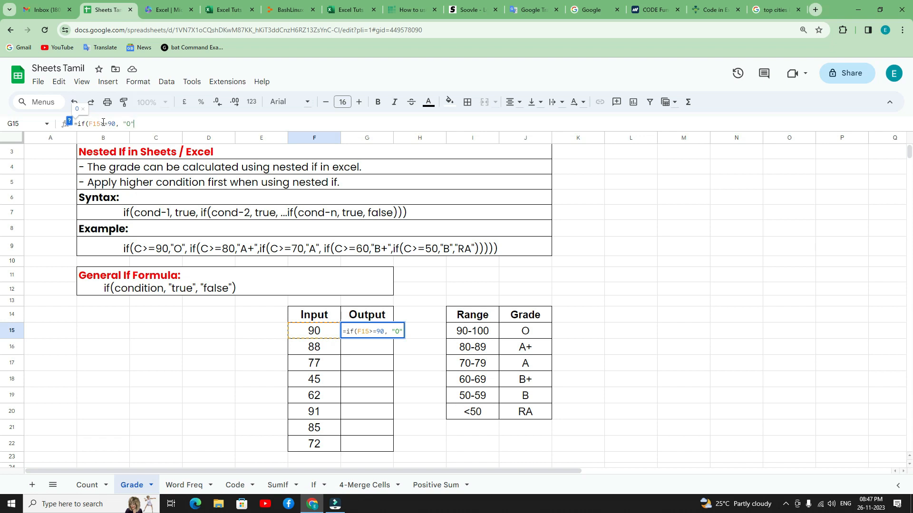
text(,)
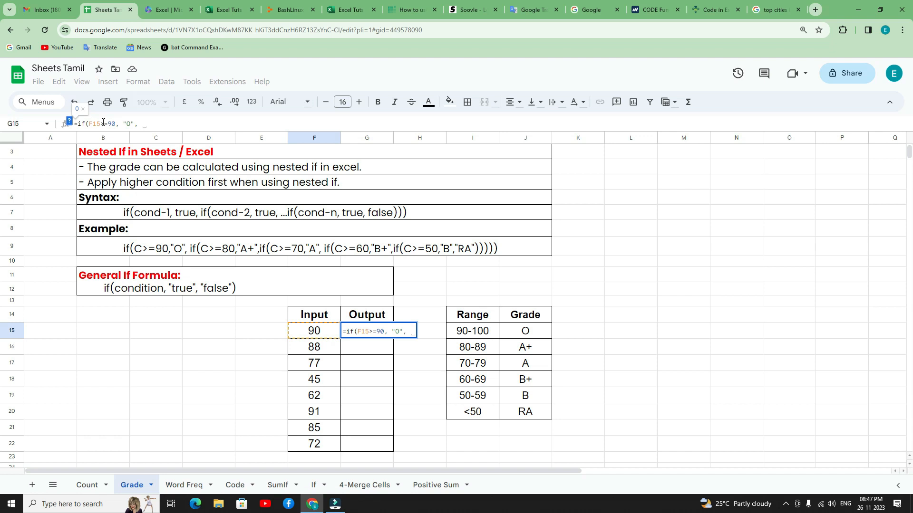
Nest a second IF in the G15 formula that returns "A+" when F15>=80, and open another IF after it
text(if()
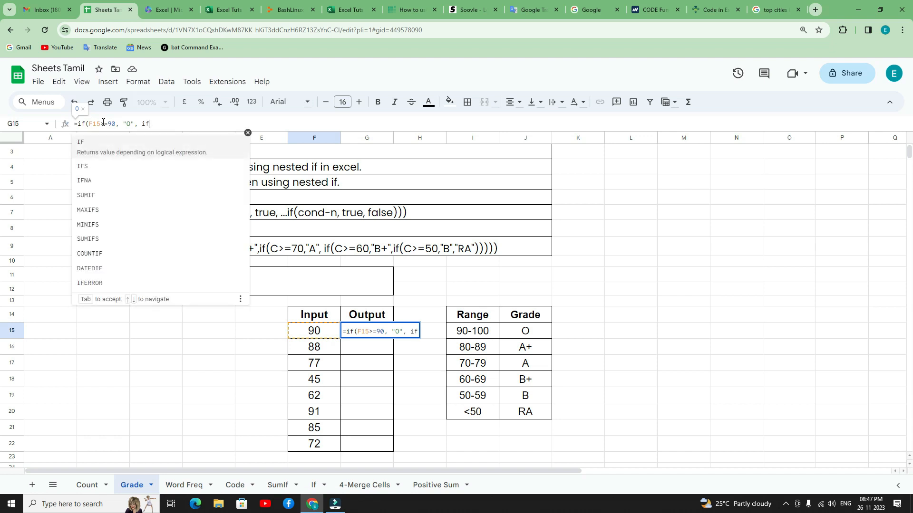
click(328, 335)
text(>=)
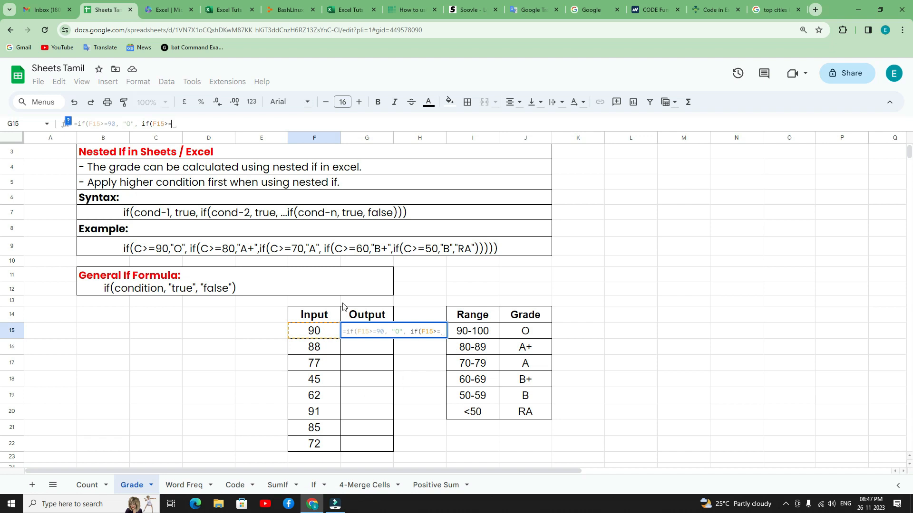
text(80)
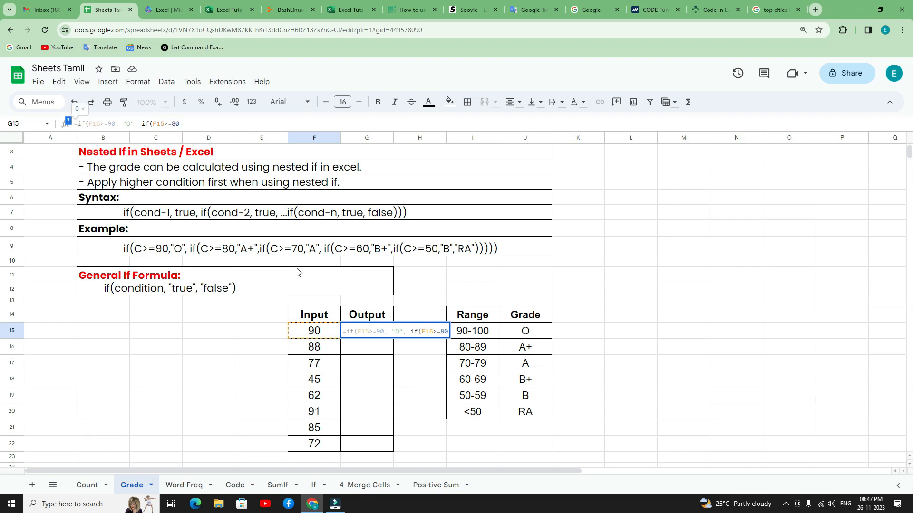
text(,"A+",if()
Complete the third IF's condition as F15>=70 with the result "A", and open a fourth nested IF
click(322, 338)
text(>)
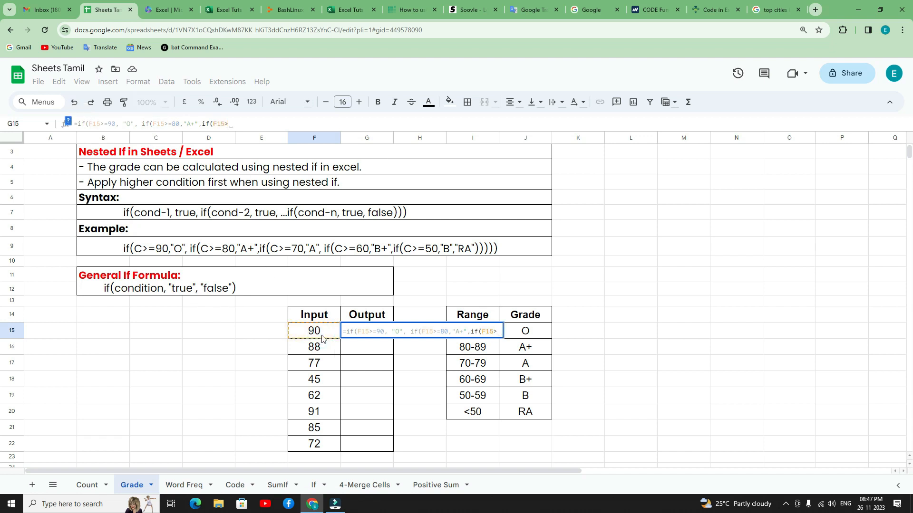
text(=)
text(70,)
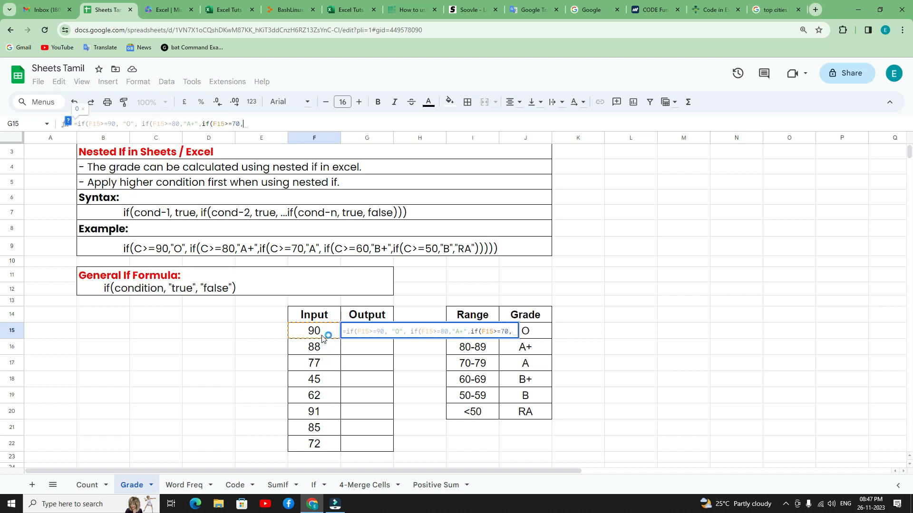
text("A", if()
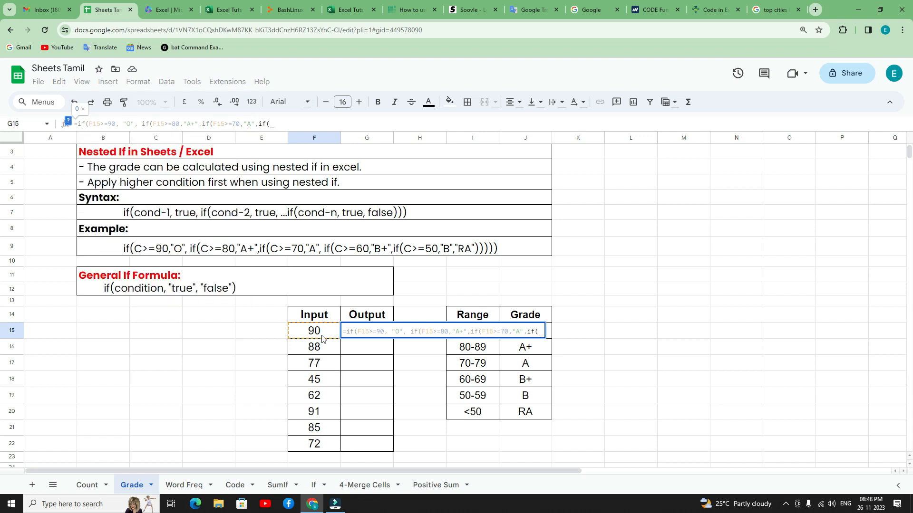
Give the fourth nested IF the condition F15>=60 and the result "B+"
click(322, 335)
text(>=)
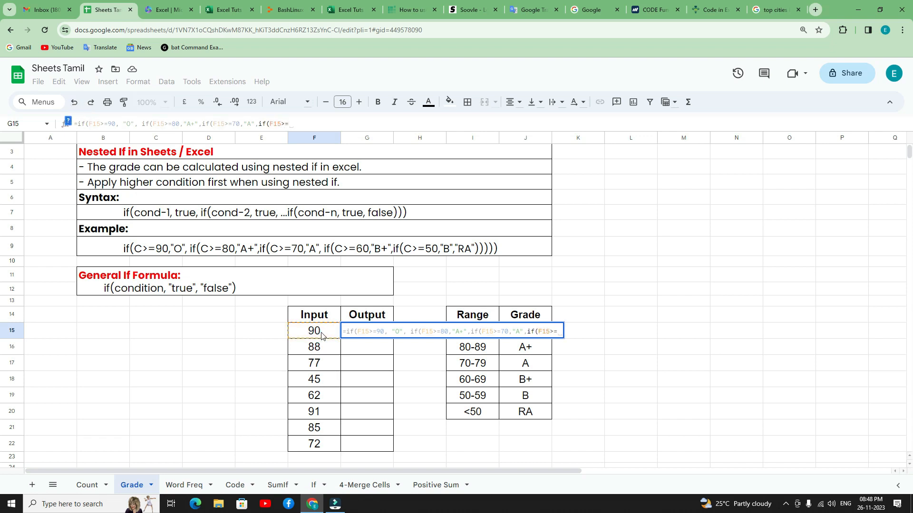
text(60)
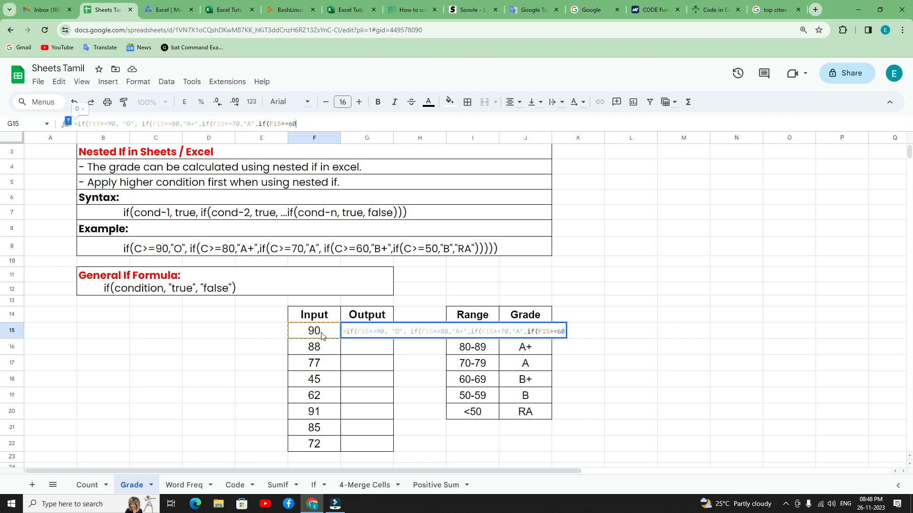
text(,"B+",)
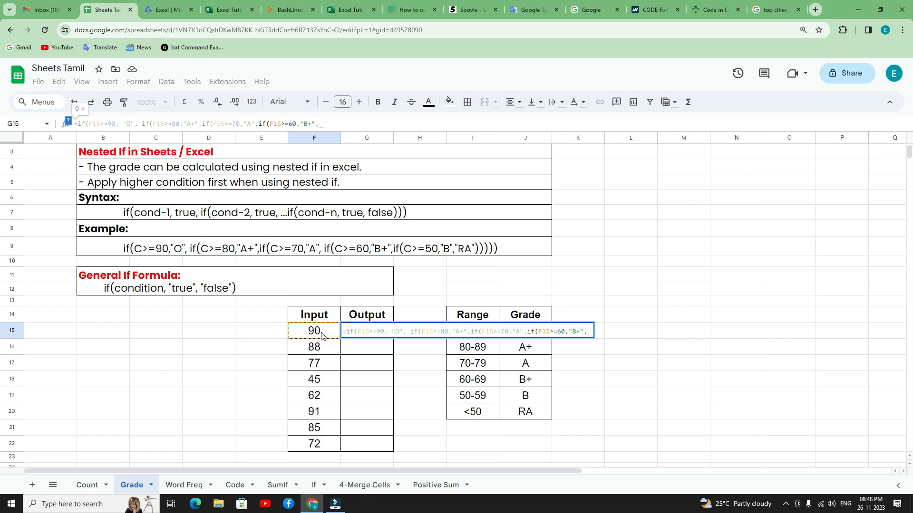
Nest a fifth IF that returns "B" when F15>=50 and "RA" otherwise
text(if()
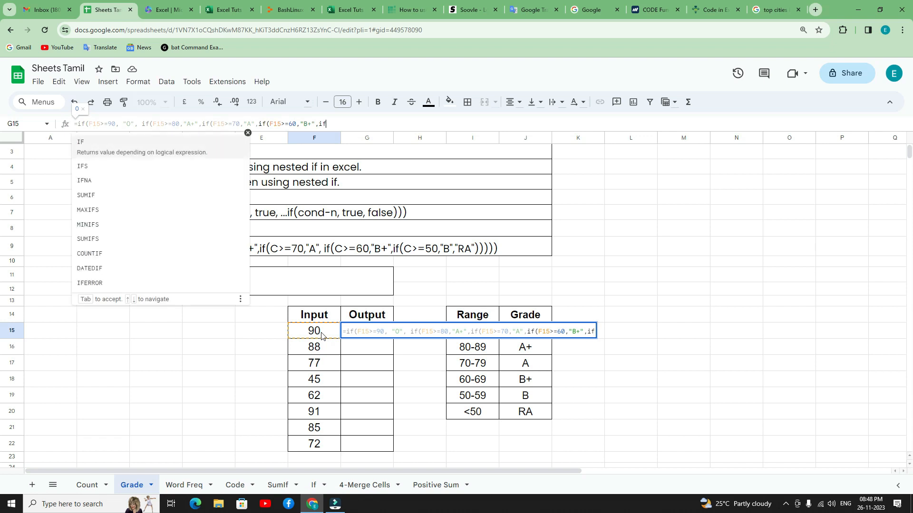
click(321, 336)
text(>=50)
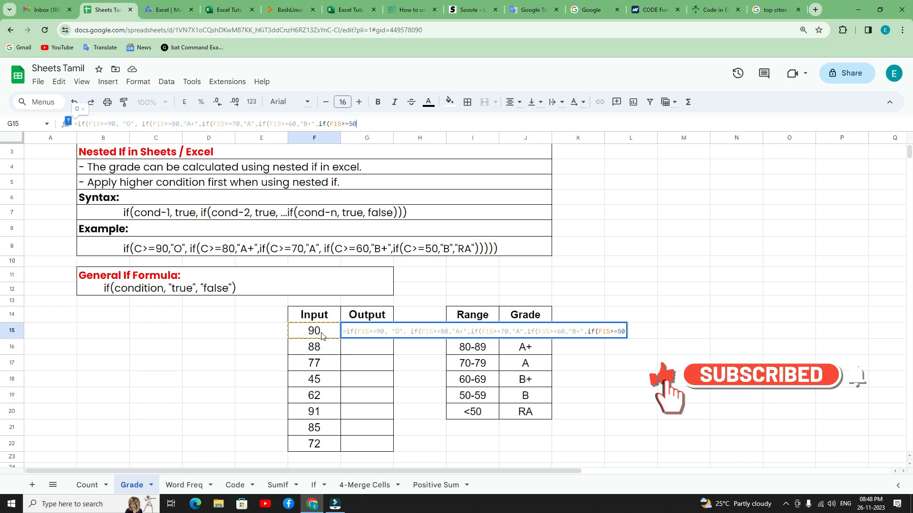
text(,")
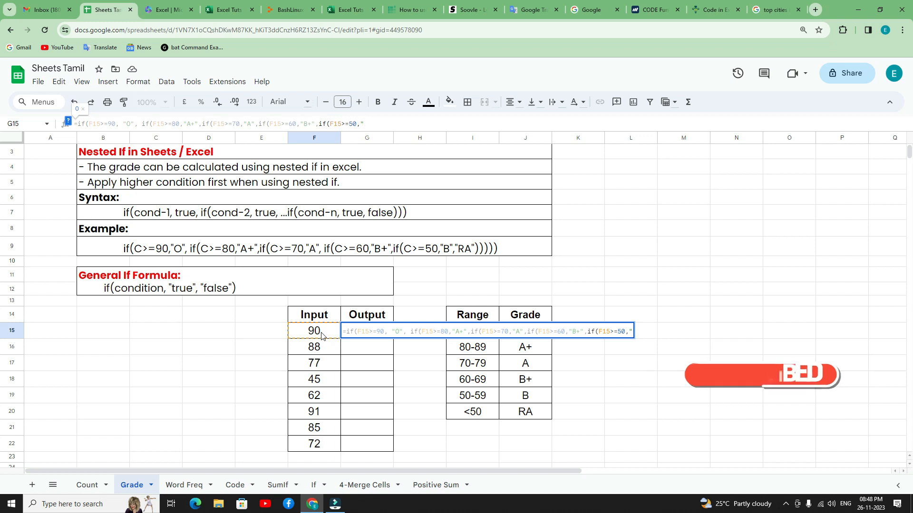
text(B",)
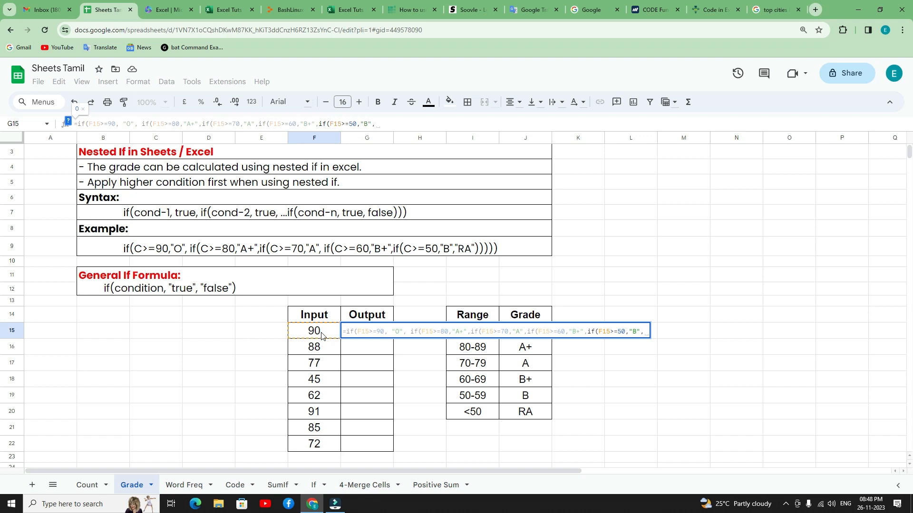
text("RA")
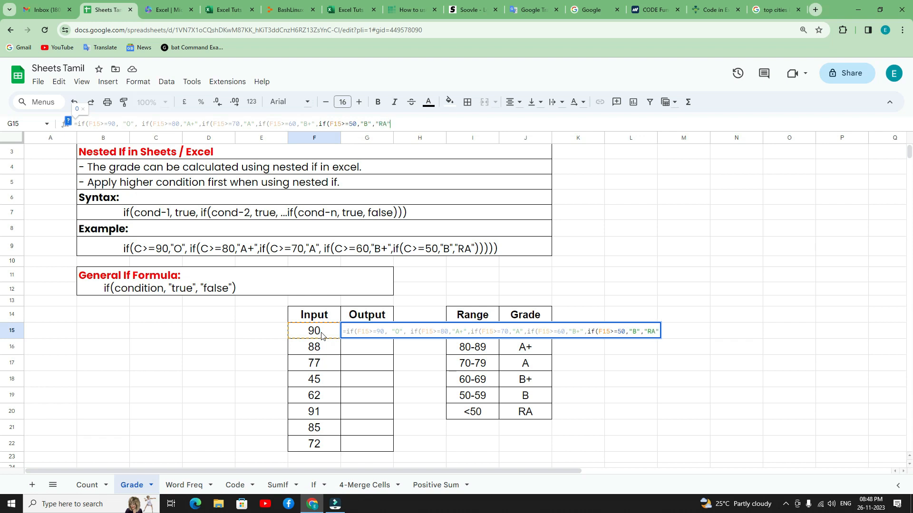
Close all five IFs, commit the formula in G15 and accept the suggested autofill for G16:G22
text())
text())
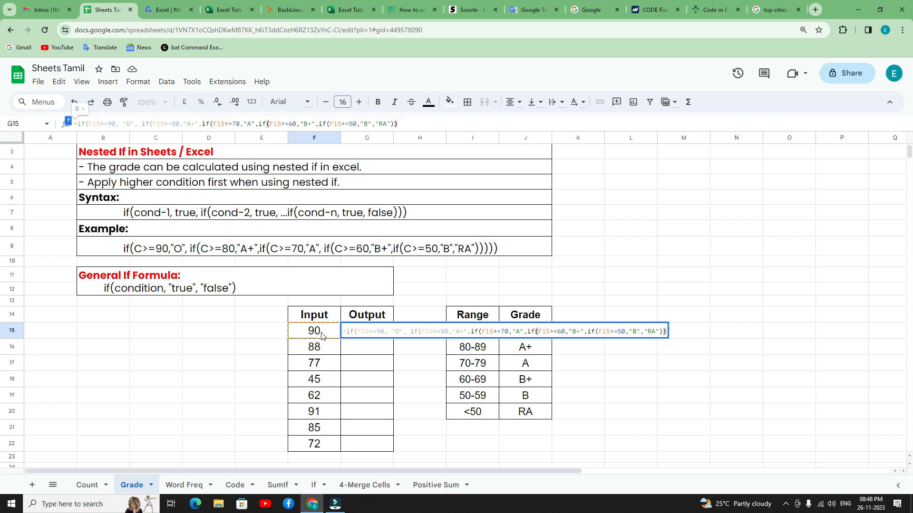
text())))
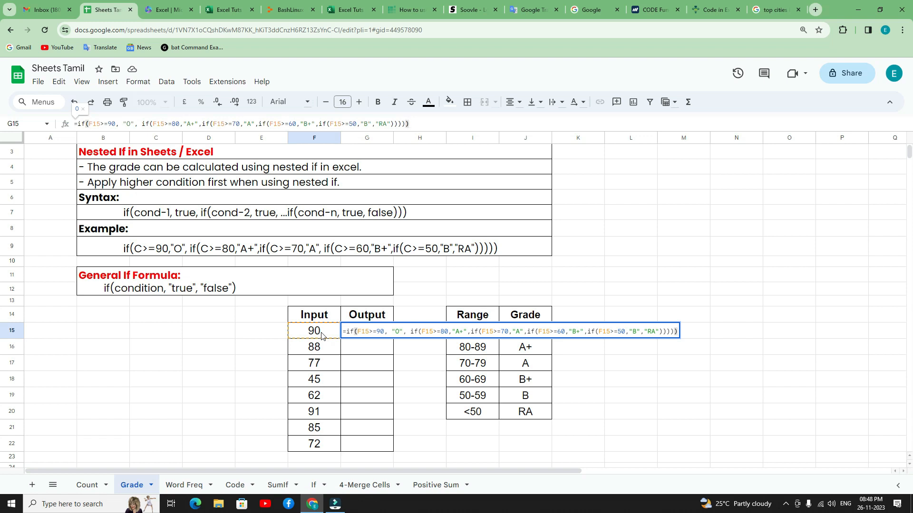
key(Return)
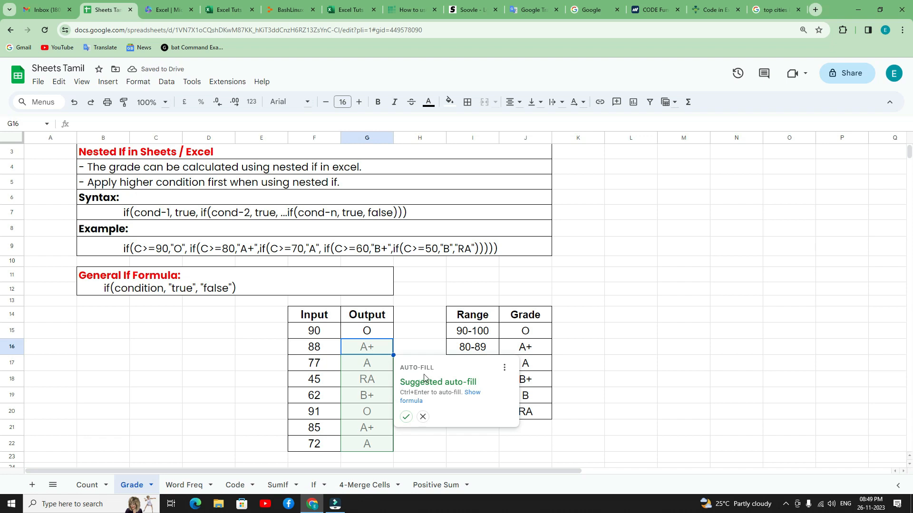
click(406, 417)
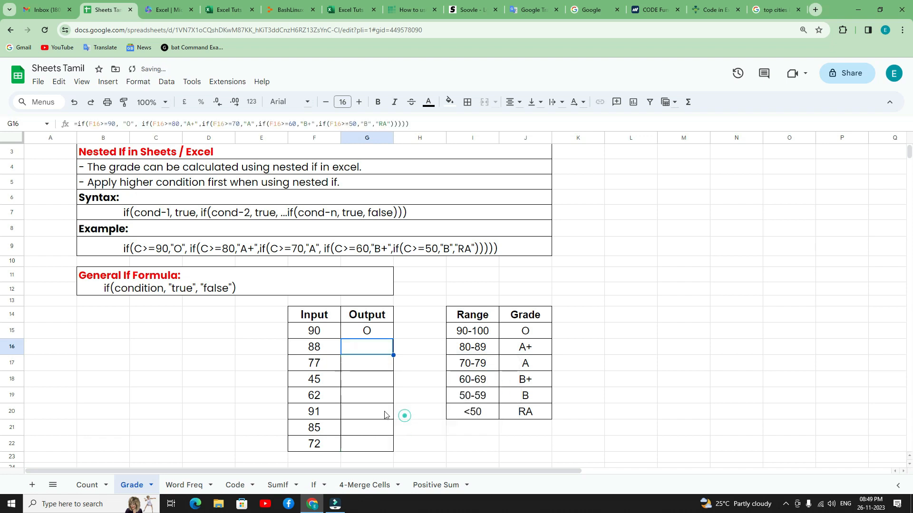
click(401, 429)
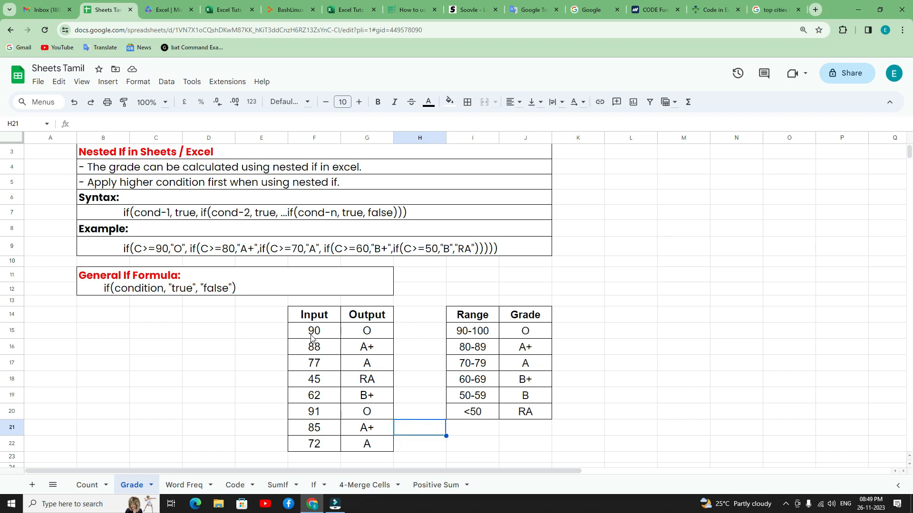
Test the grade formula by entering 95 and 75 in turn as the score in F15
click(311, 335)
text(95)
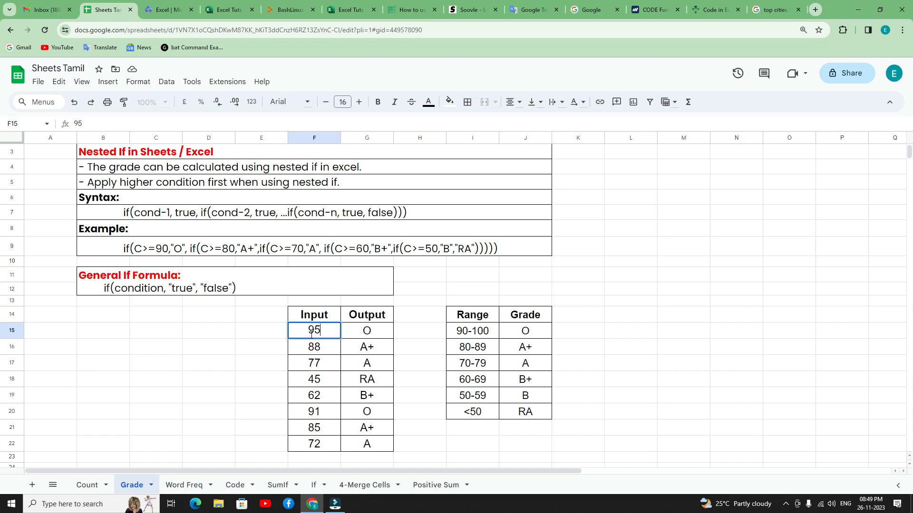
click(249, 335)
click(305, 338)
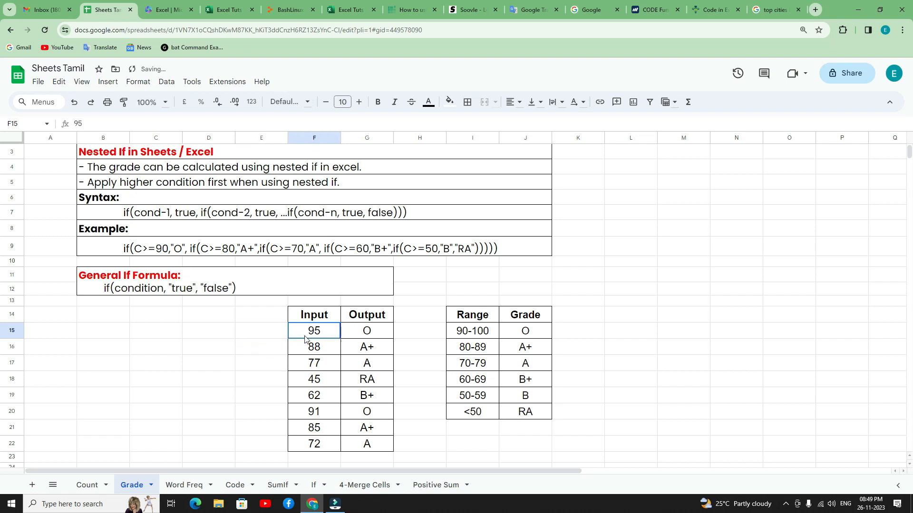
text(75)
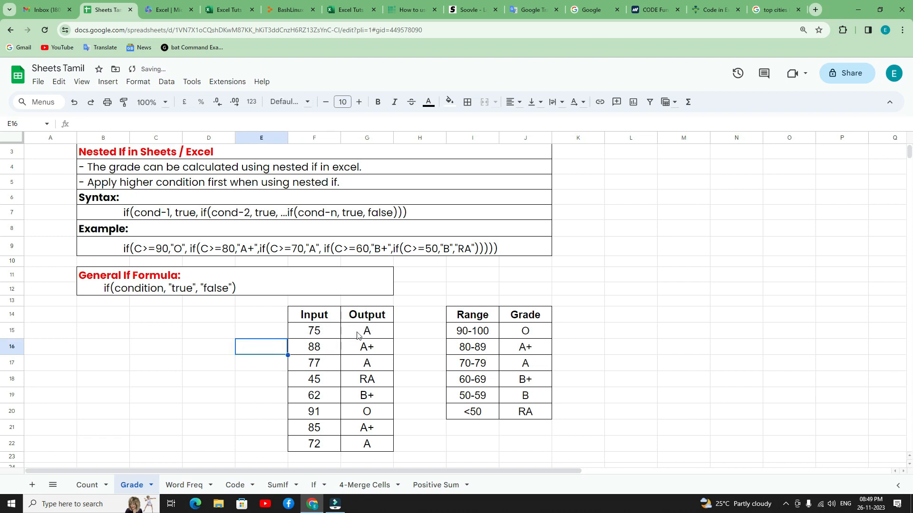
Set the score in F15 to 98 to test the grade formula with another value
click(327, 330)
text(9)
text(8)
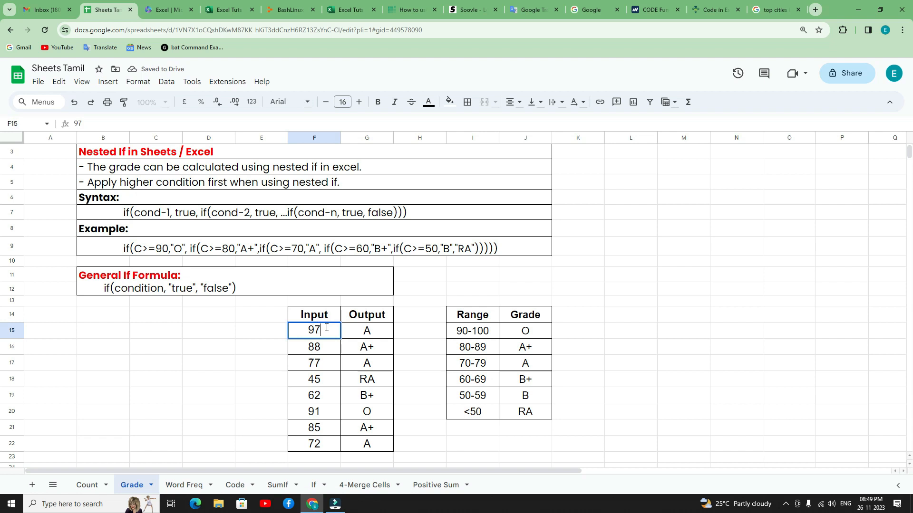
key(BackSpace)
text(8)
click(256, 332)
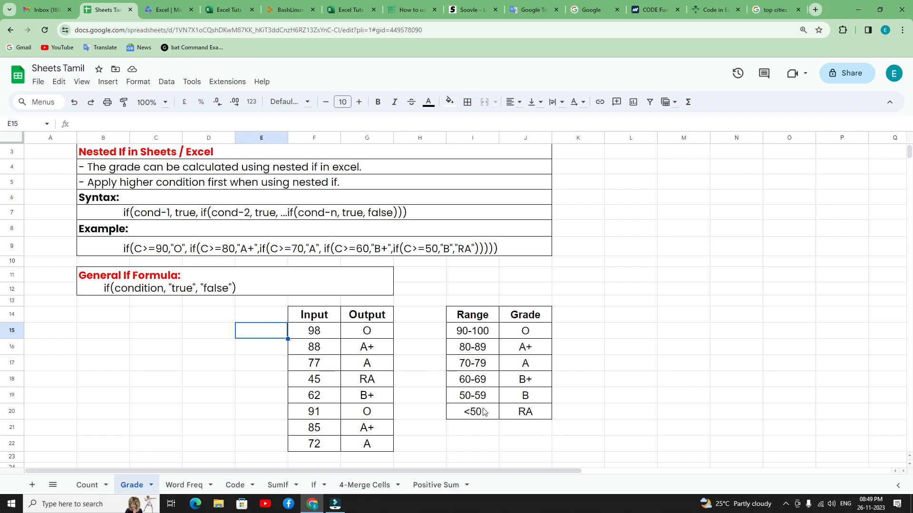
Check the grades in G18 to G22 against their input scores and the range table
click(373, 384)
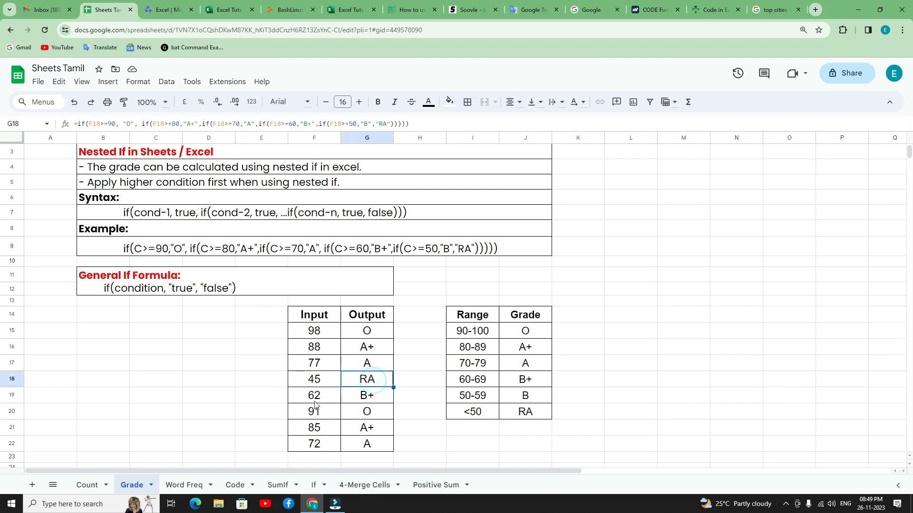
click(313, 398)
click(377, 399)
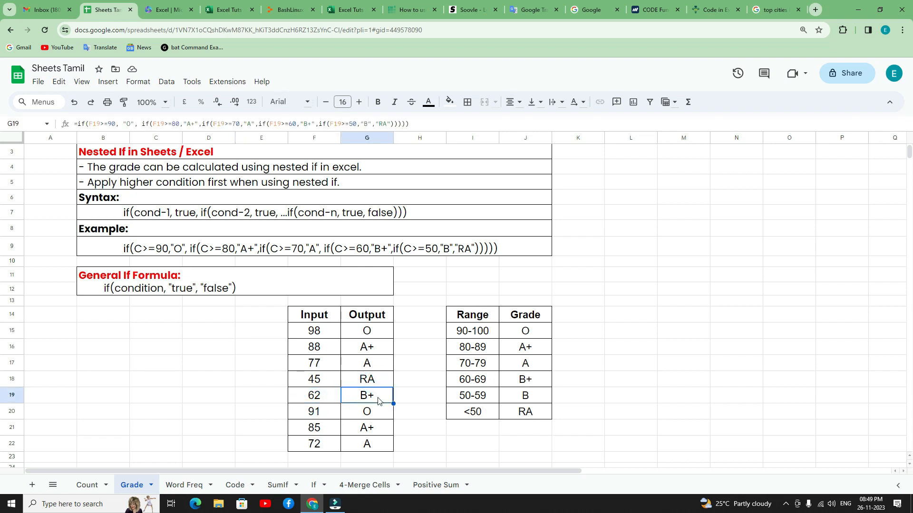
click(314, 419)
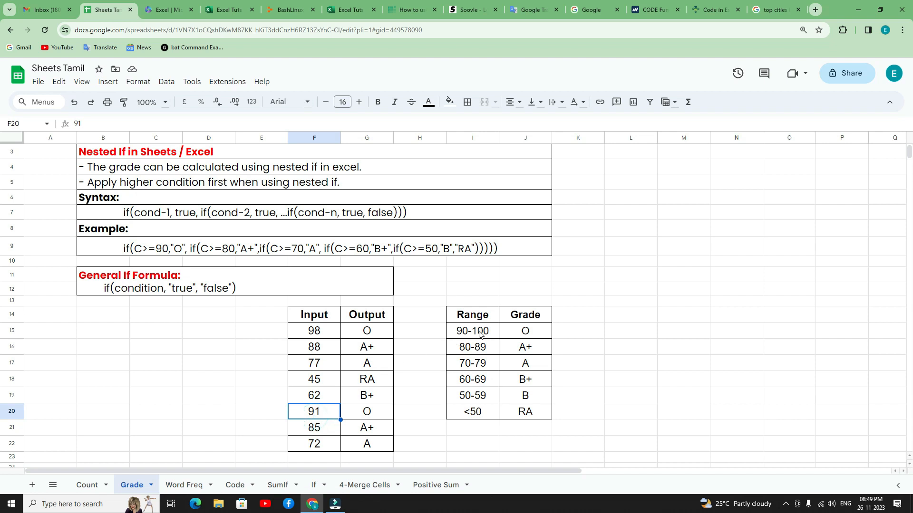
click(391, 410)
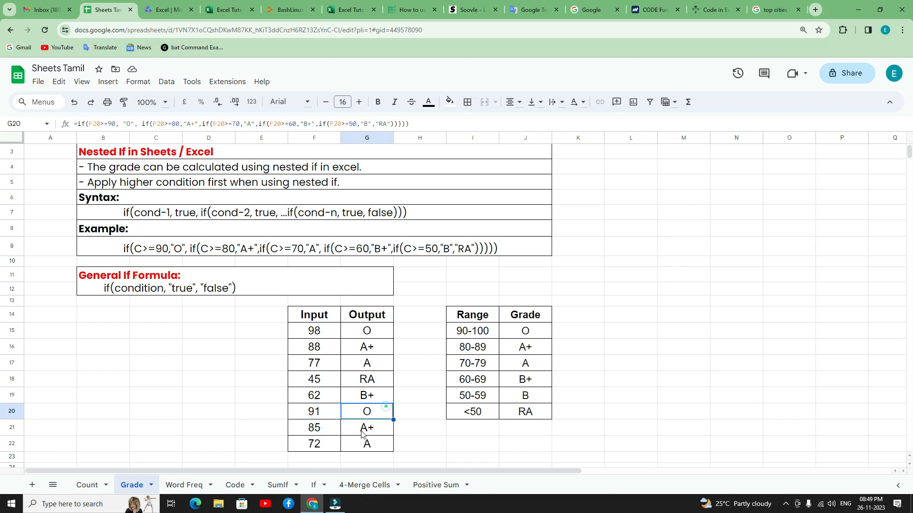
click(323, 433)
click(367, 433)
click(325, 445)
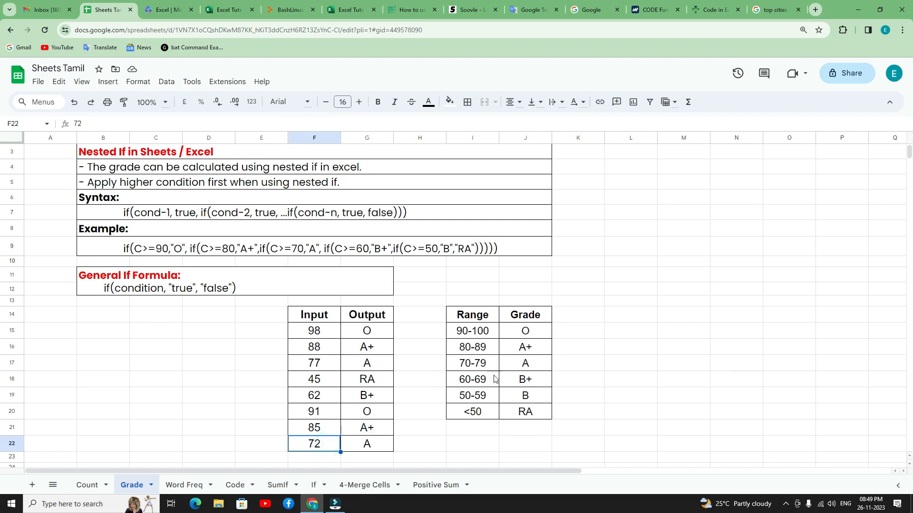
click(380, 447)
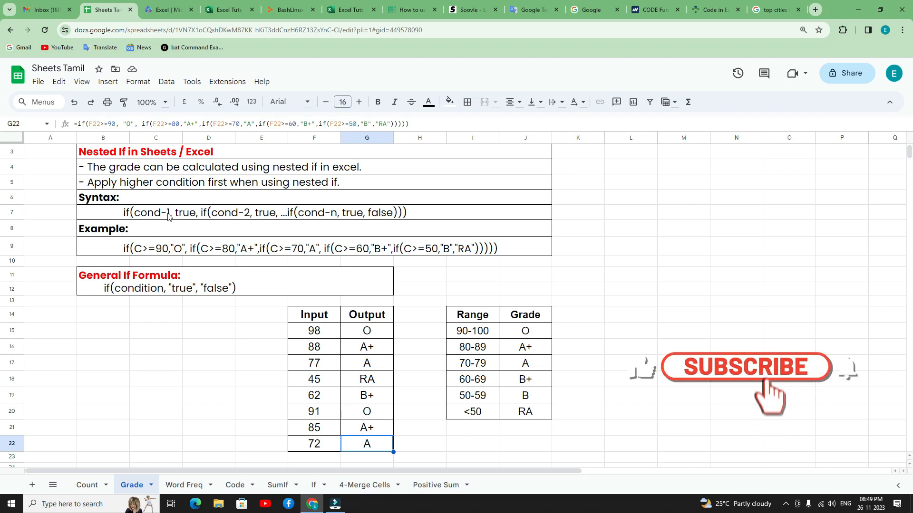
scroll(168, 216, up, 1)
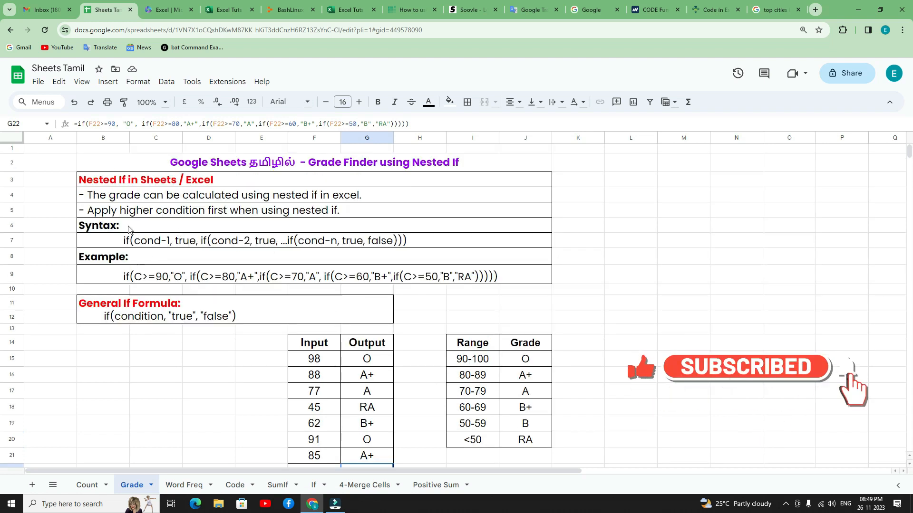